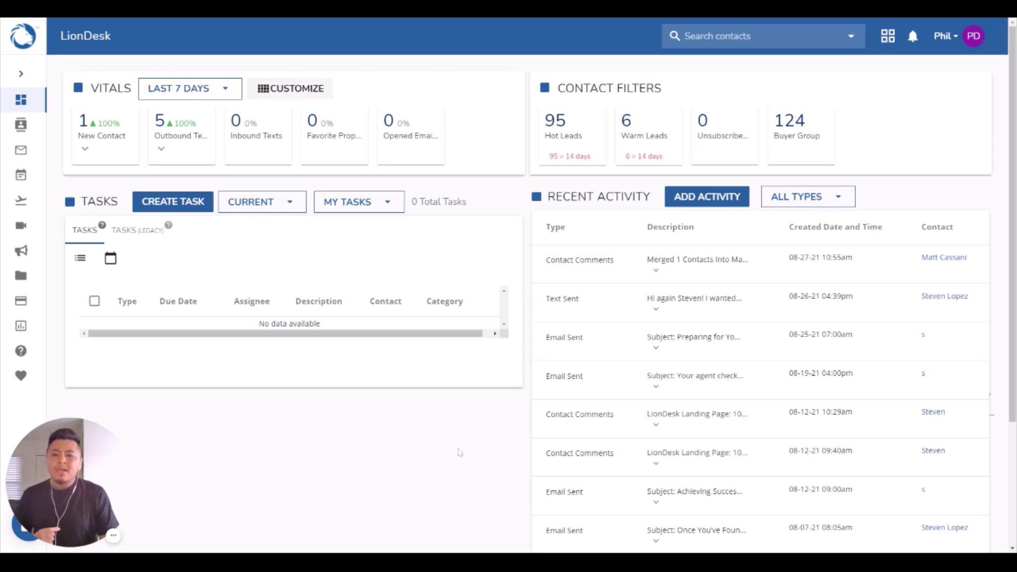
Switch from the dashboard to the 203-contact Contacts list using the sidebar
left_click(21, 73)
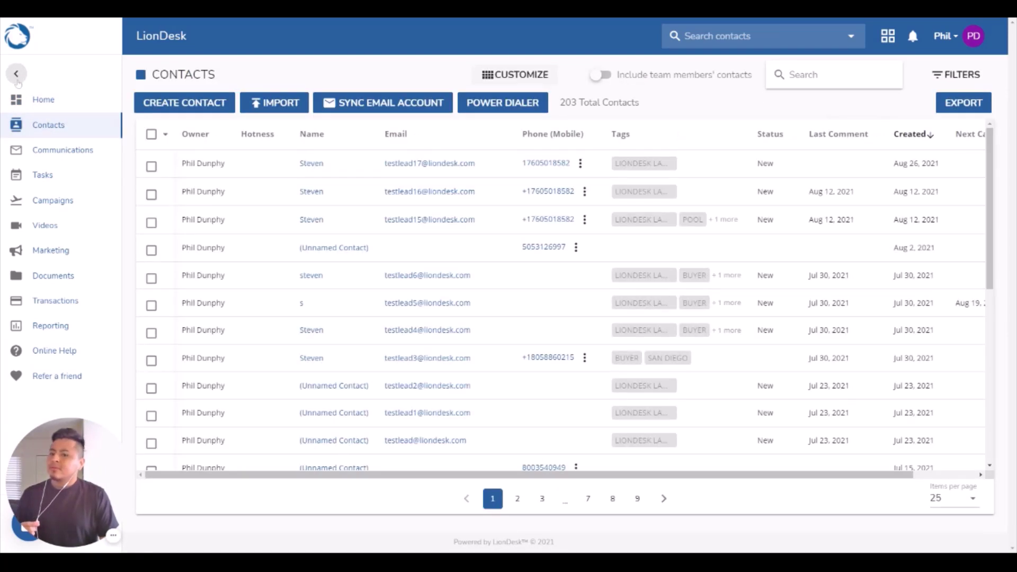
left_click(16, 73)
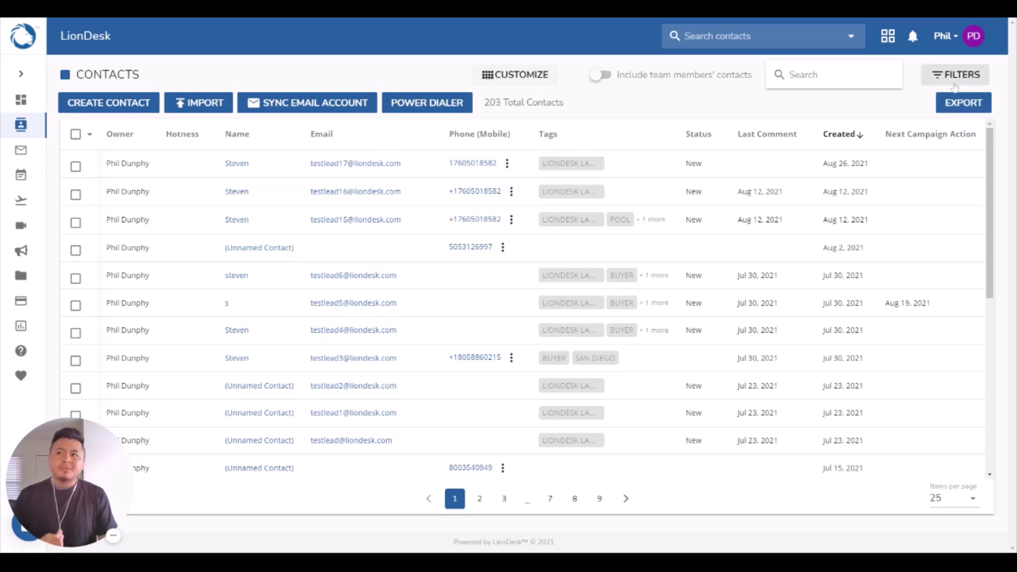
Apply the saved Buyer Group filter to show 124 BUYER-tagged contacts, then review the results
left_click(954, 84)
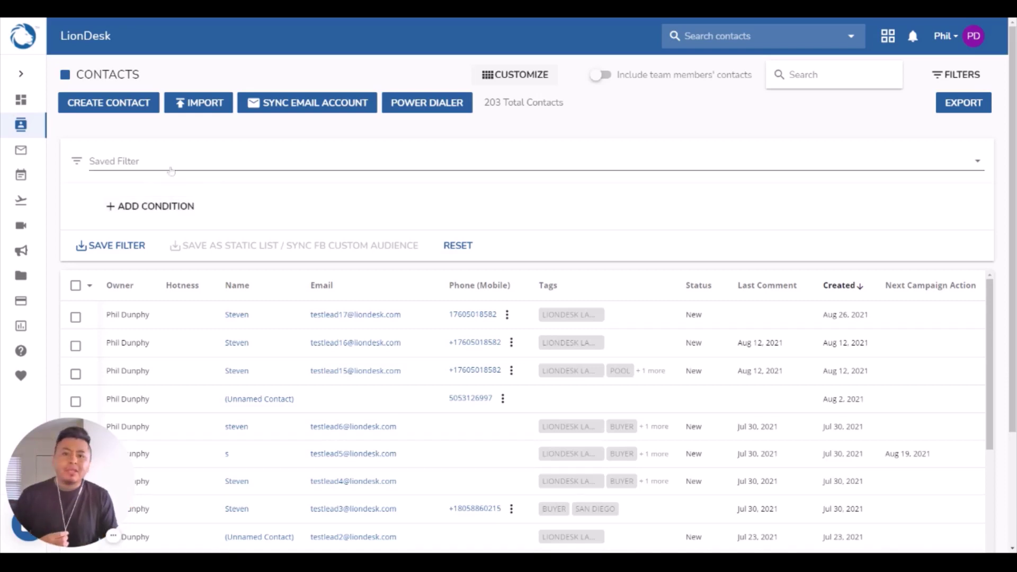
left_click(171, 170)
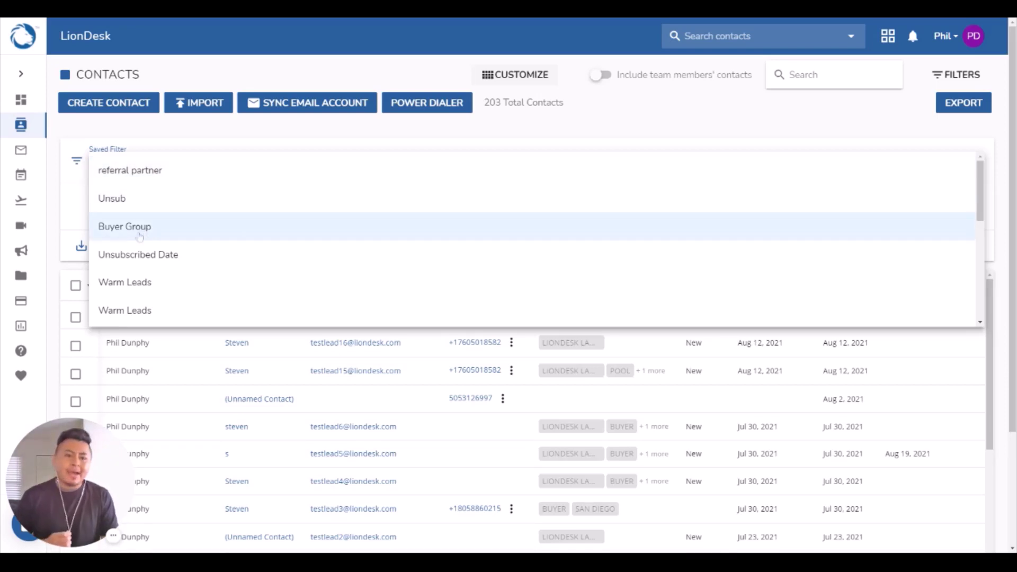
left_click(139, 236)
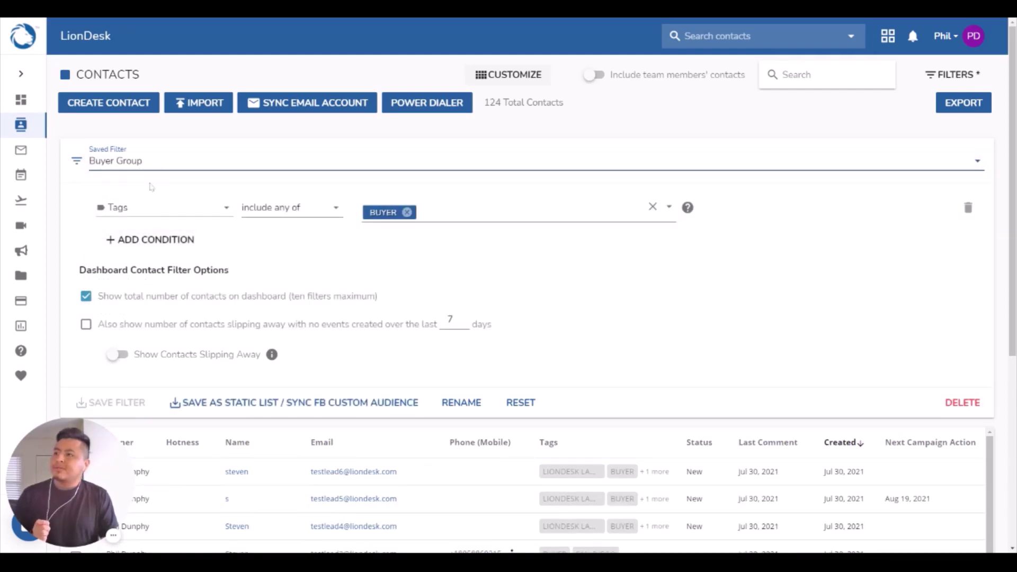
scroll(529, 291, "down", 2)
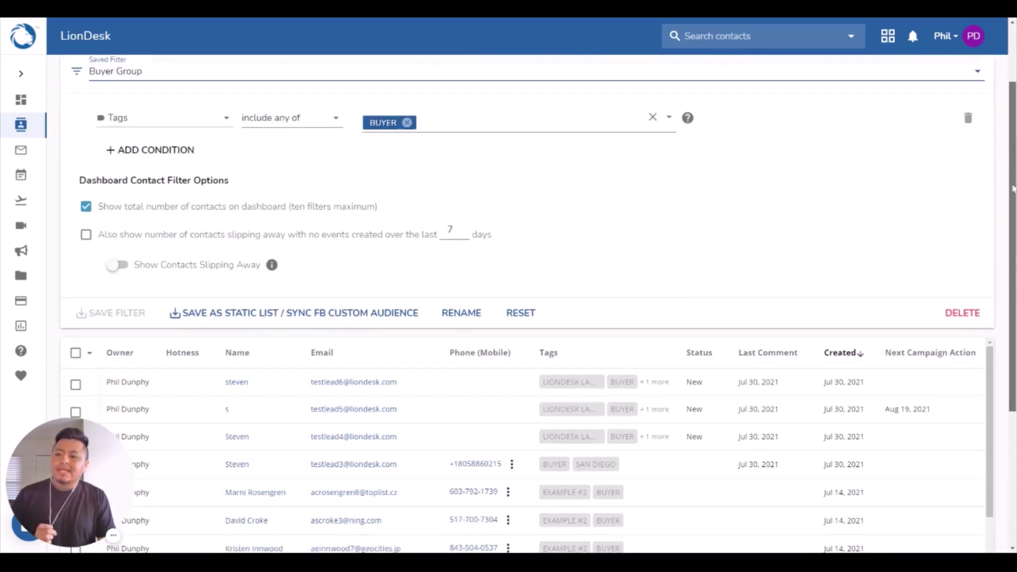
scroll(530, 291, "down", 2)
scroll(530, 292, "down", 2)
scroll(530, 292, "down", 1)
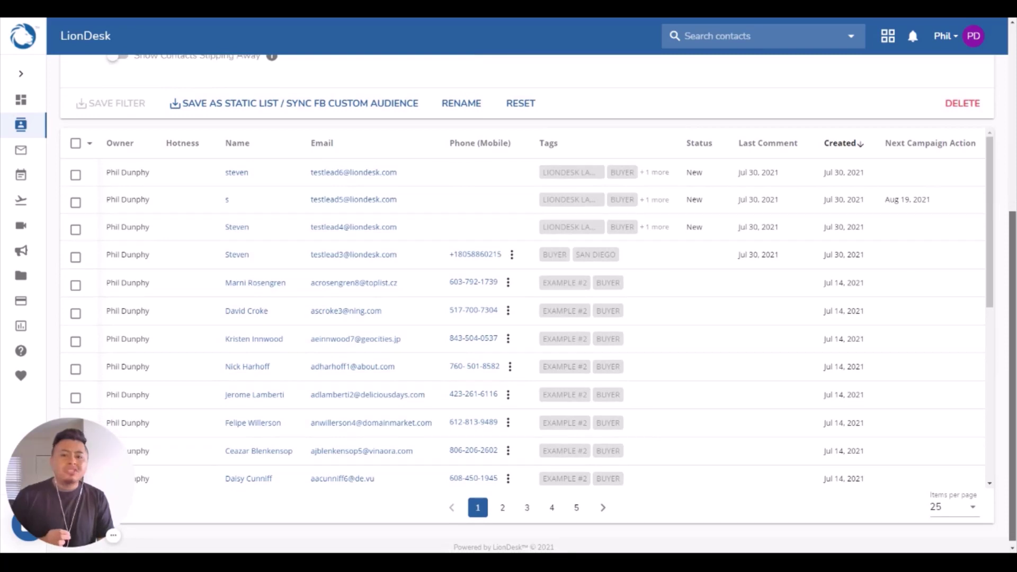
scroll(1004, 125, "up", 4)
scroll(1004, 124, "up", 2)
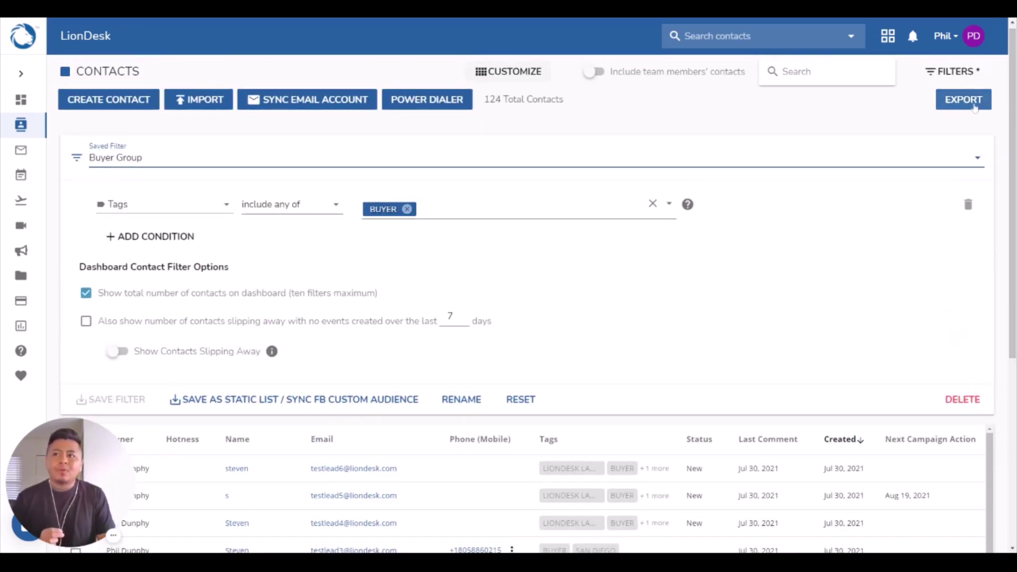
Export the 124 Buyer Group contacts as CSV with visible columns, private toggle off
left_click(975, 107)
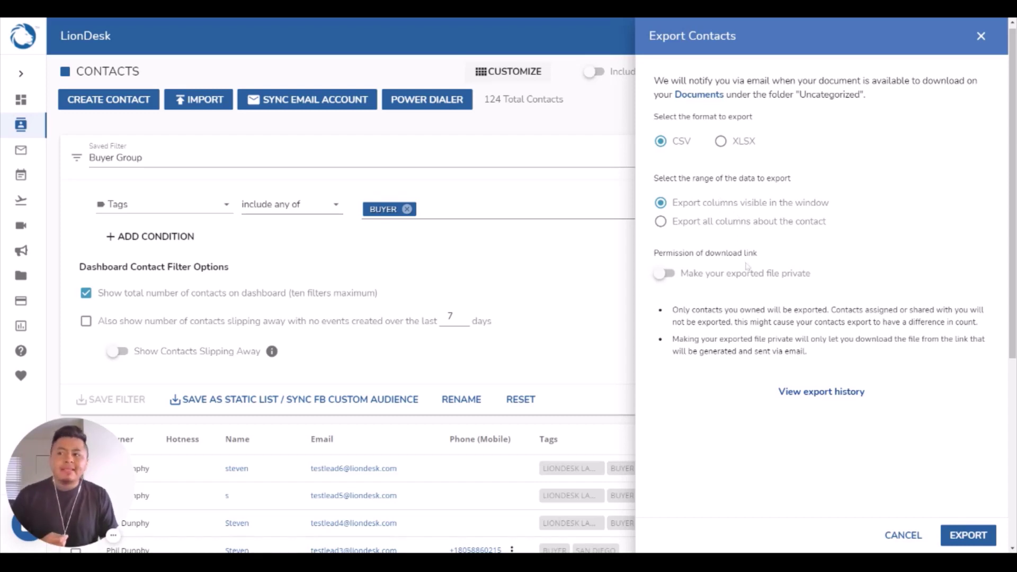
left_click(666, 276)
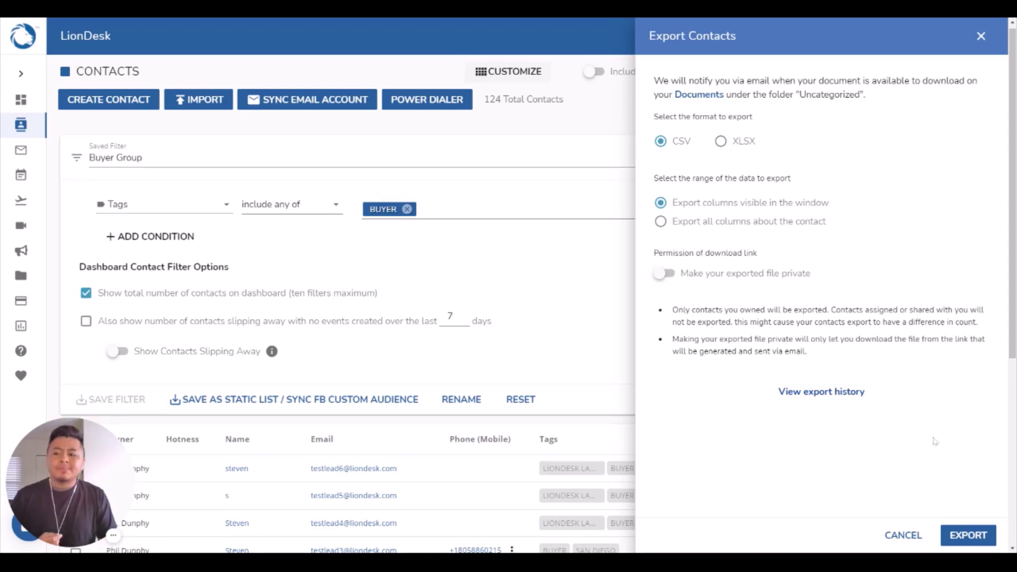
left_click(969, 538)
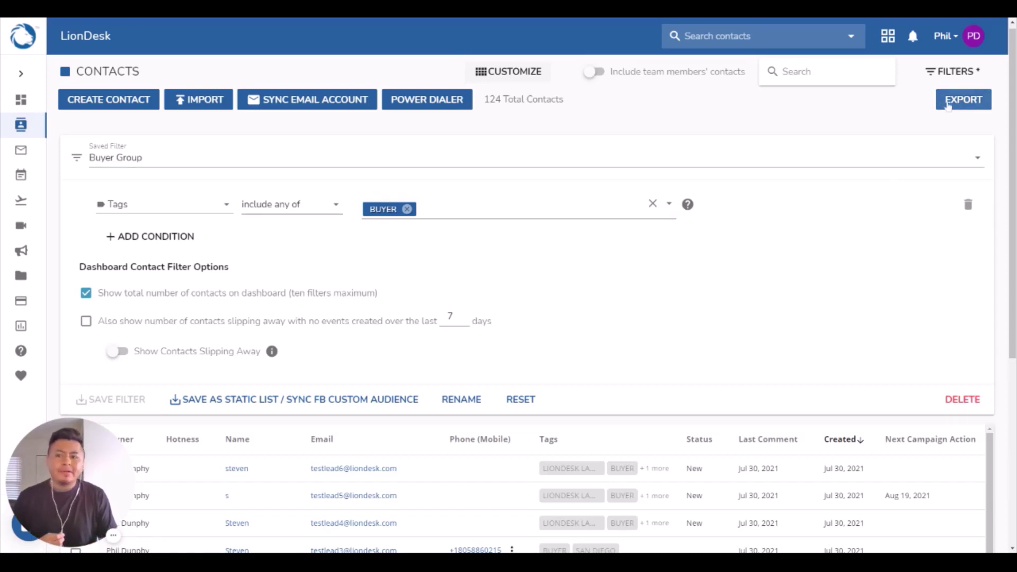
left_click(949, 106)
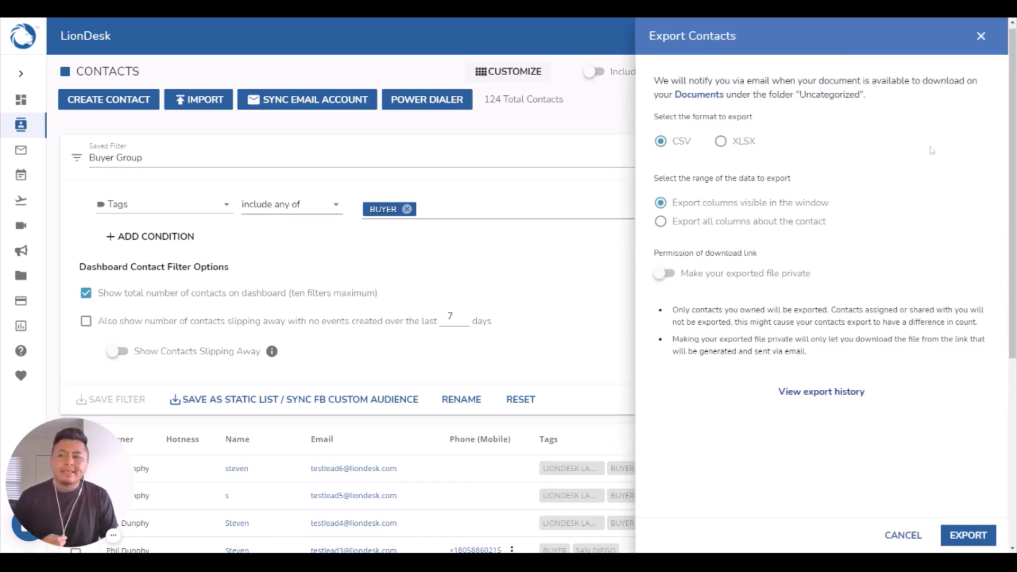
left_click(819, 394)
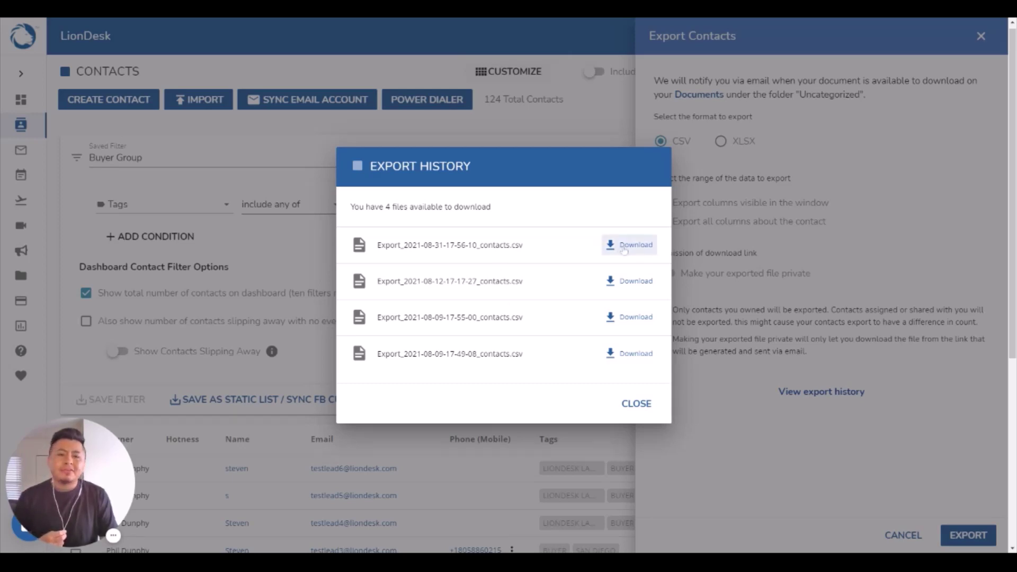
left_click(636, 403)
left_click(981, 37)
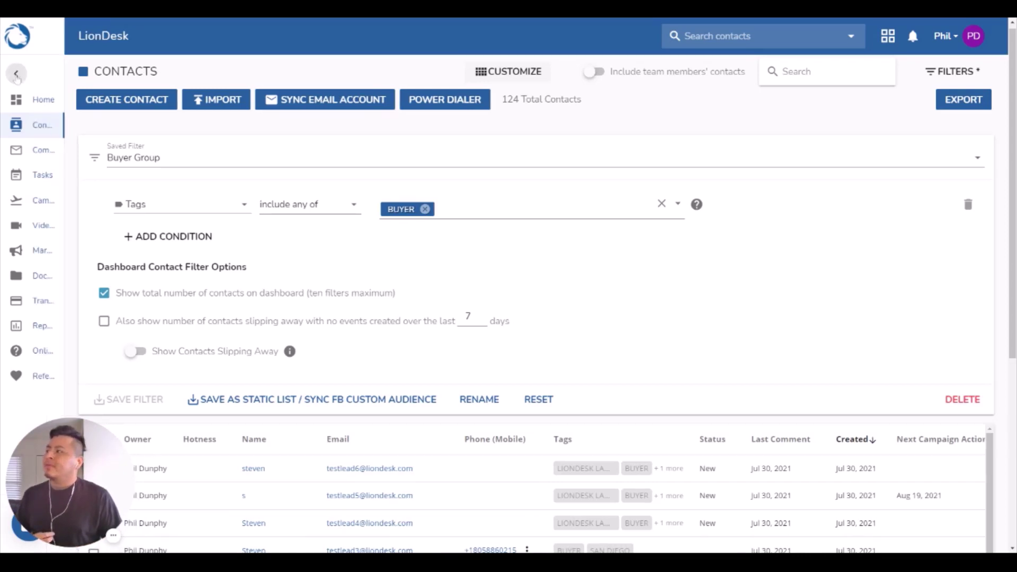
Go to the Marketing area from the sidebar, leaving the sidebar collapsed
left_click(16, 75)
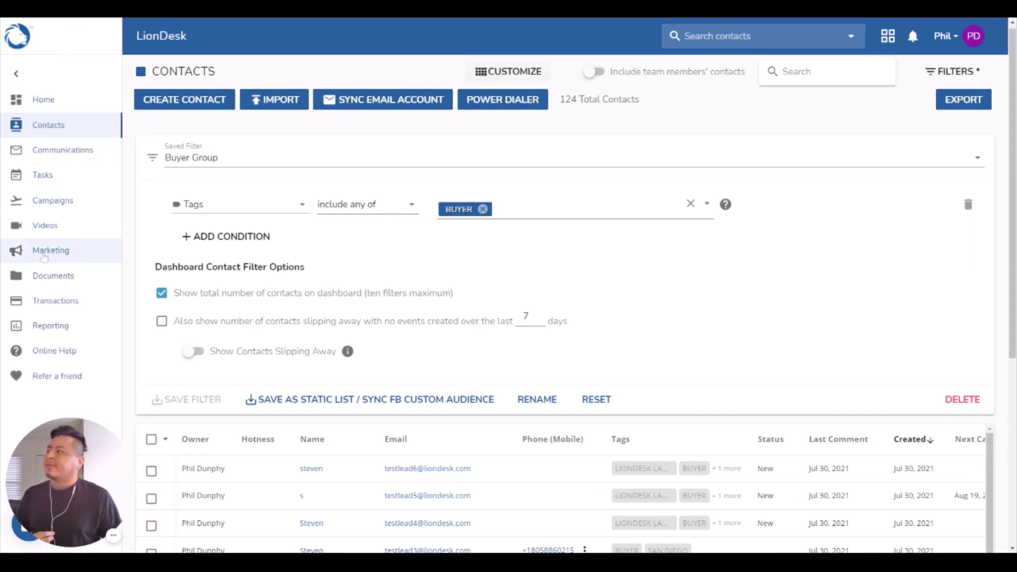
left_click(44, 256)
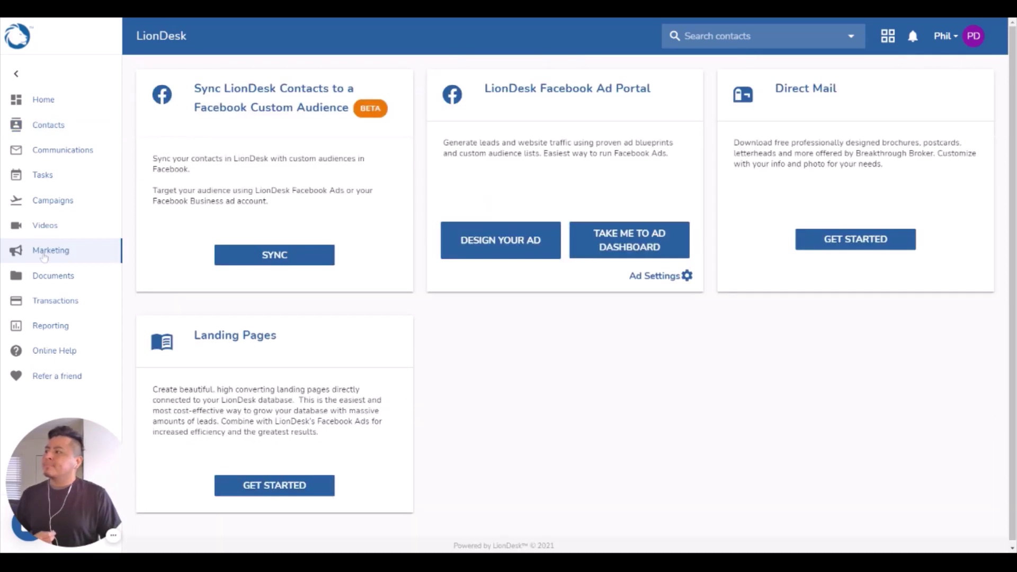
left_click(19, 75)
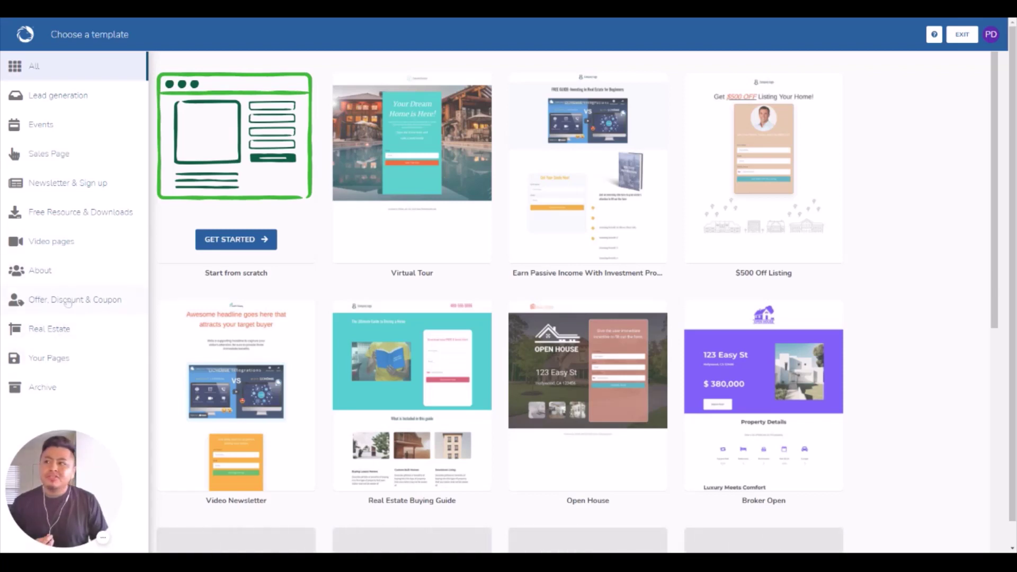
mouse_move(412, 167)
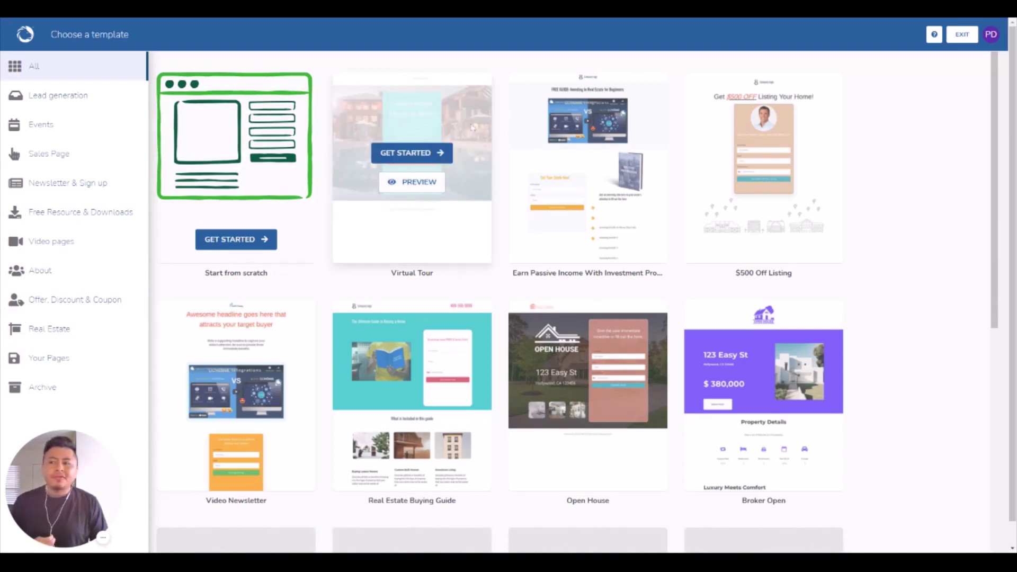
Start a landing page from the Virtual Tour template, keeping the default name Untitled
left_click(405, 153)
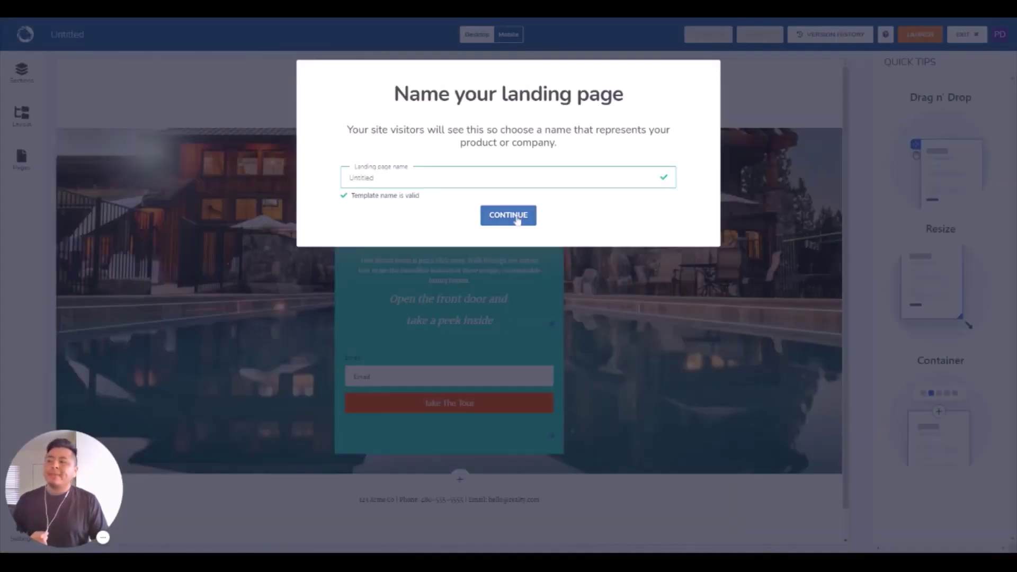
left_click(519, 217)
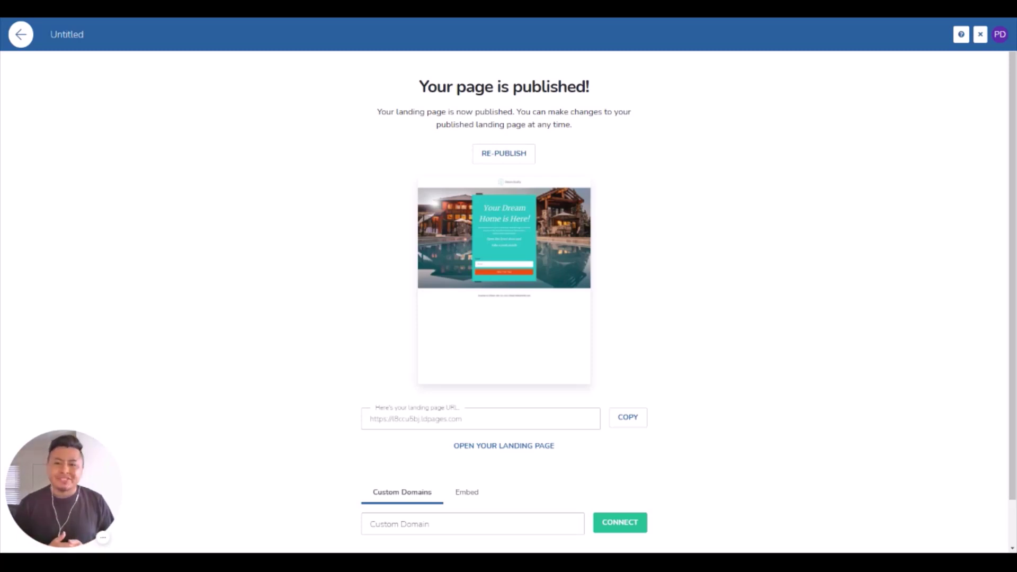
Leave the publish confirmation with the top-left back arrow
left_click(21, 35)
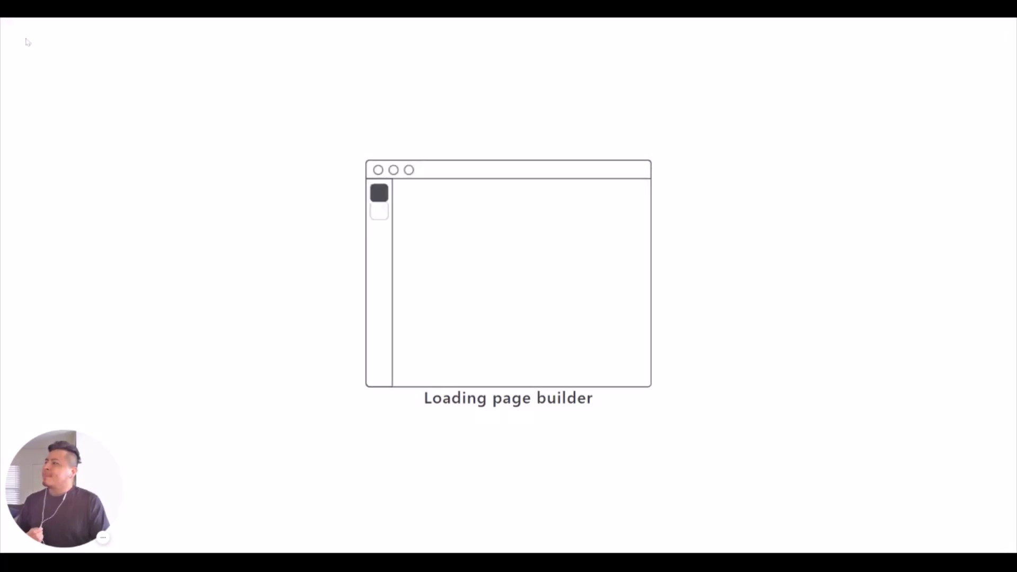